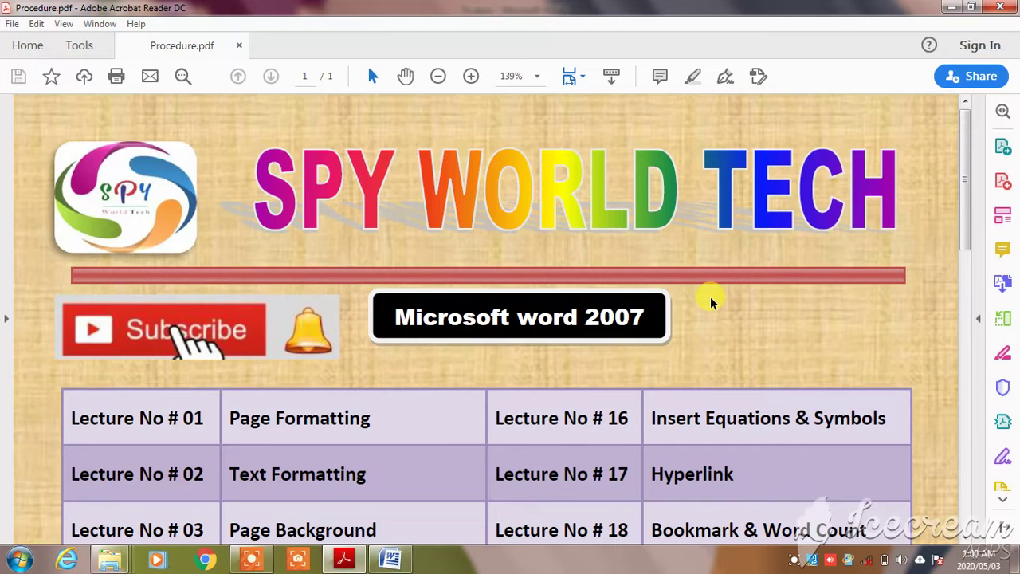
# - Scroll the Procedure.pdf lecture table down to Lecture 28, Envelopes & Labels
pyautogui.scroll(-5, 710, 294)
pyautogui.scroll(-3, 707, 295)
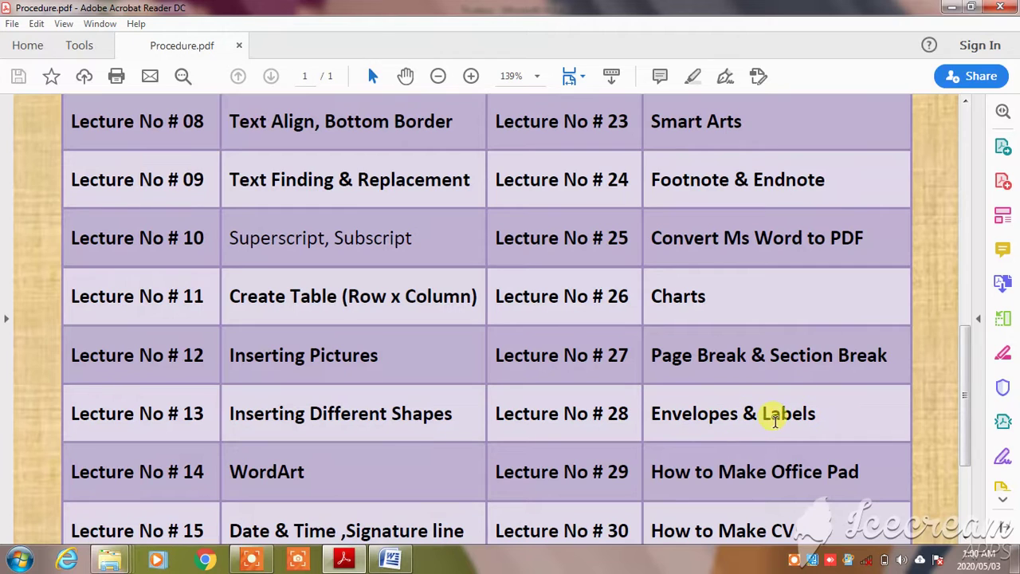
# - Bring the To.docx letter with the To and From addresses to the front
pyautogui.click(391, 558)
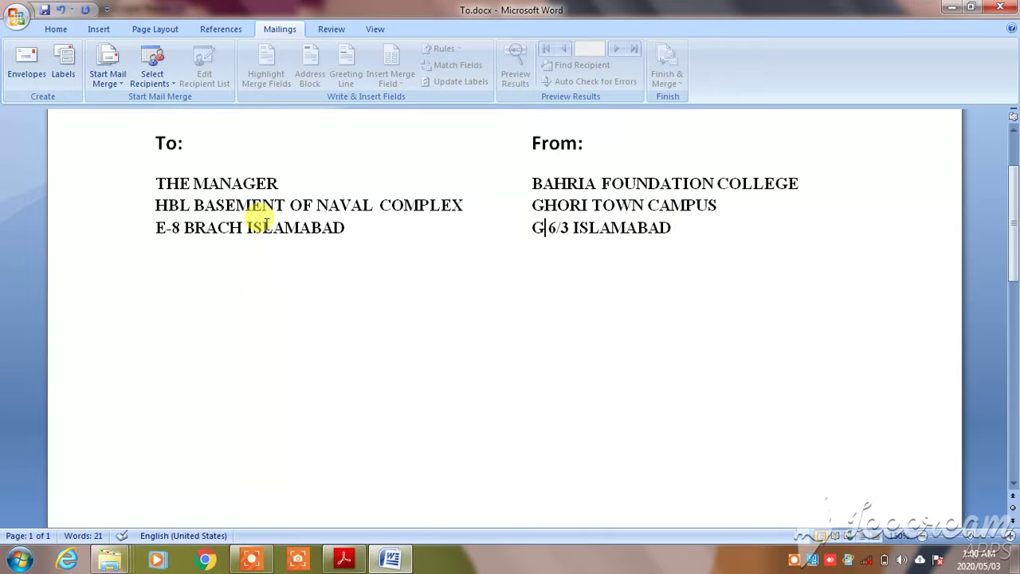
pyautogui.click(22, 75)
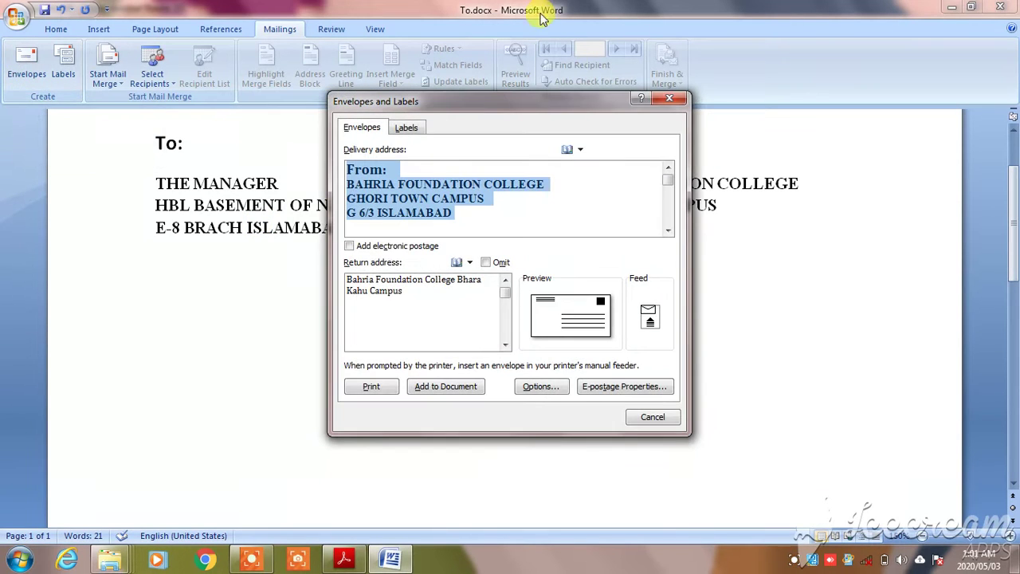
pyautogui.moveTo(471, 102); pyautogui.dragTo(609, 105)
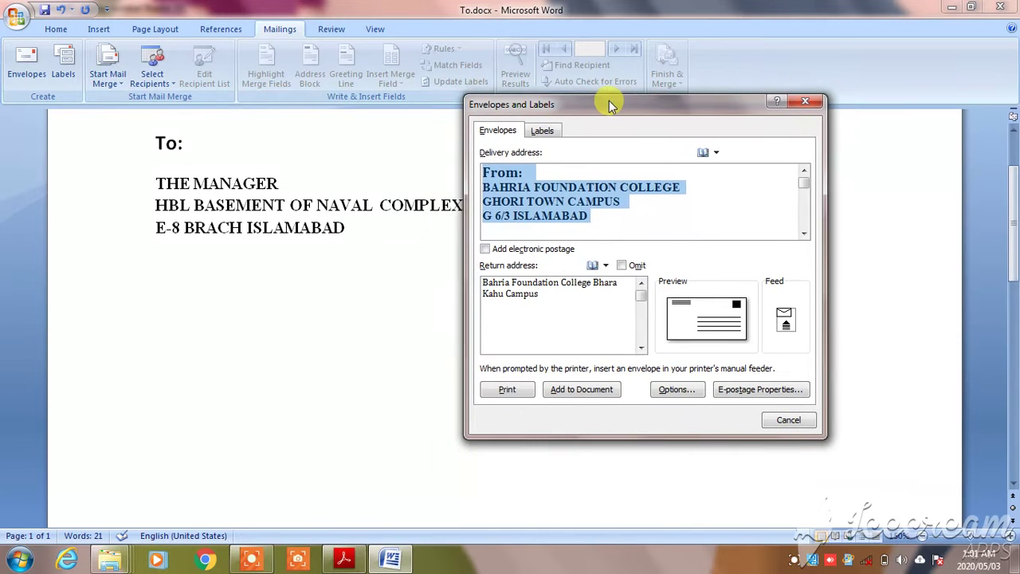
pyautogui.moveTo(598, 219); pyautogui.dragTo(488, 174)
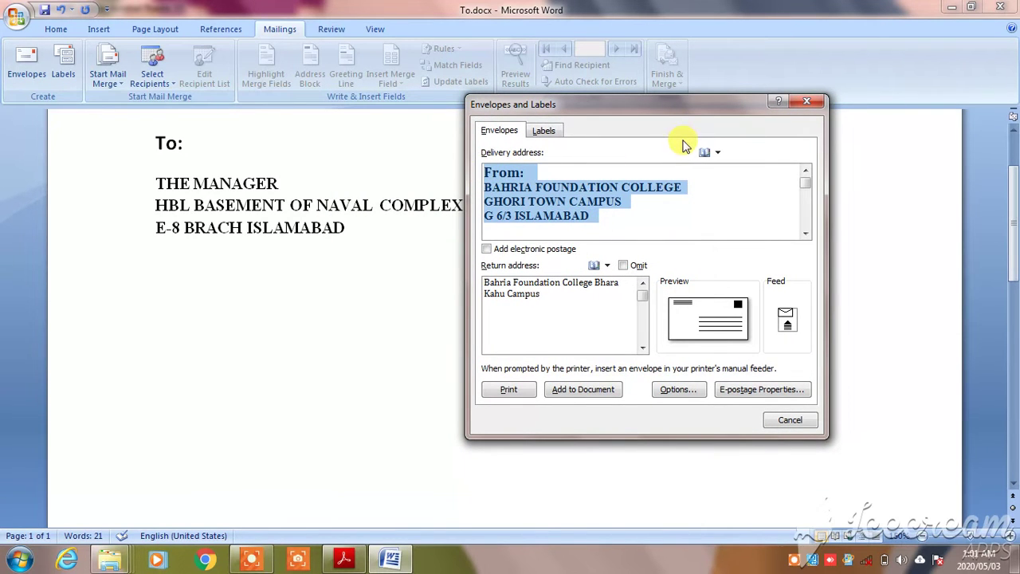
pyautogui.press('Delete')
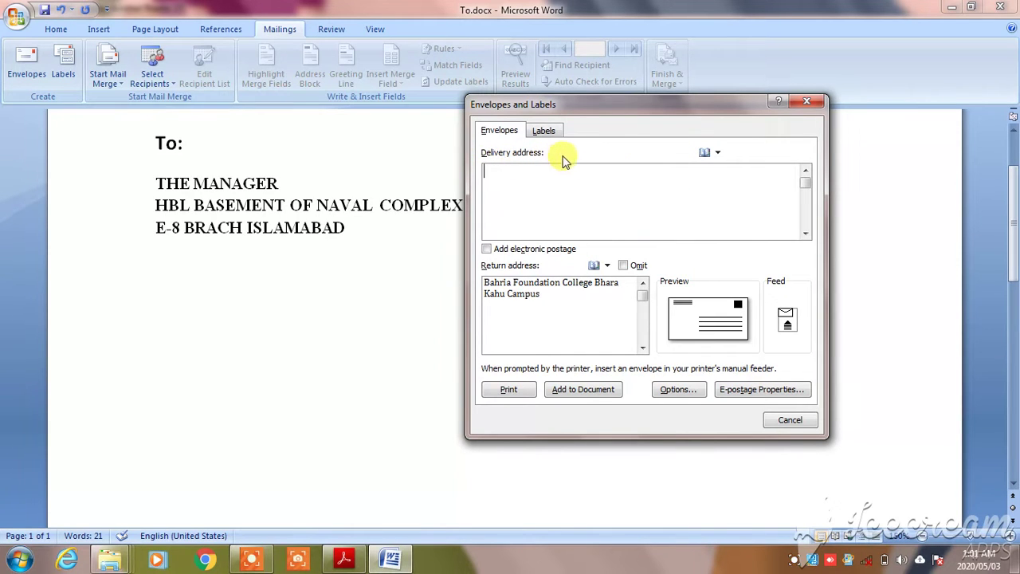
pyautogui.moveTo(626, 118)
pyautogui.mouseDown()
pyautogui.moveTo(638, 185)
pyautogui.moveTo(665, 177)
pyautogui.mouseUp()
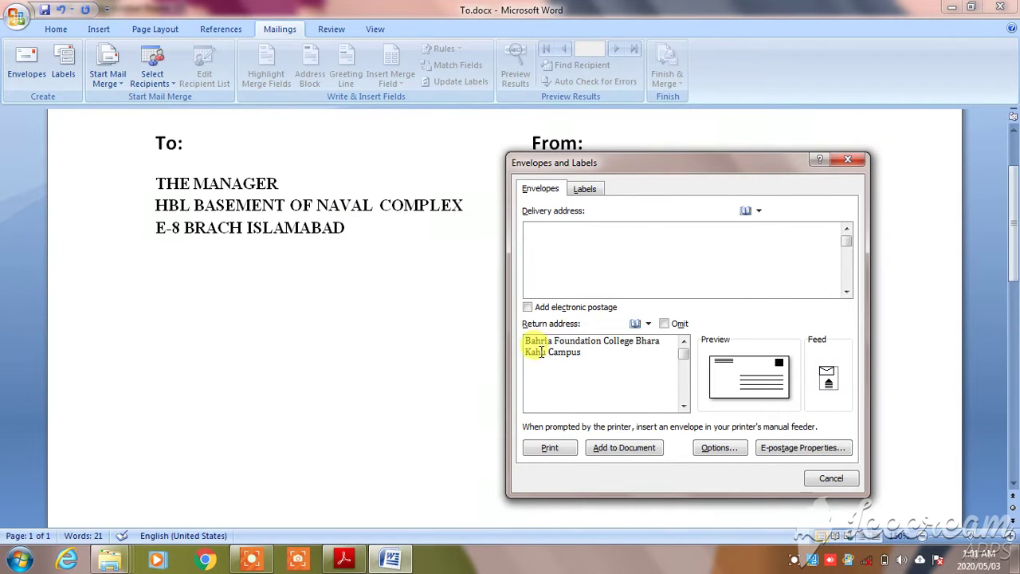
pyautogui.moveTo(585, 353); pyautogui.dragTo(524, 341)
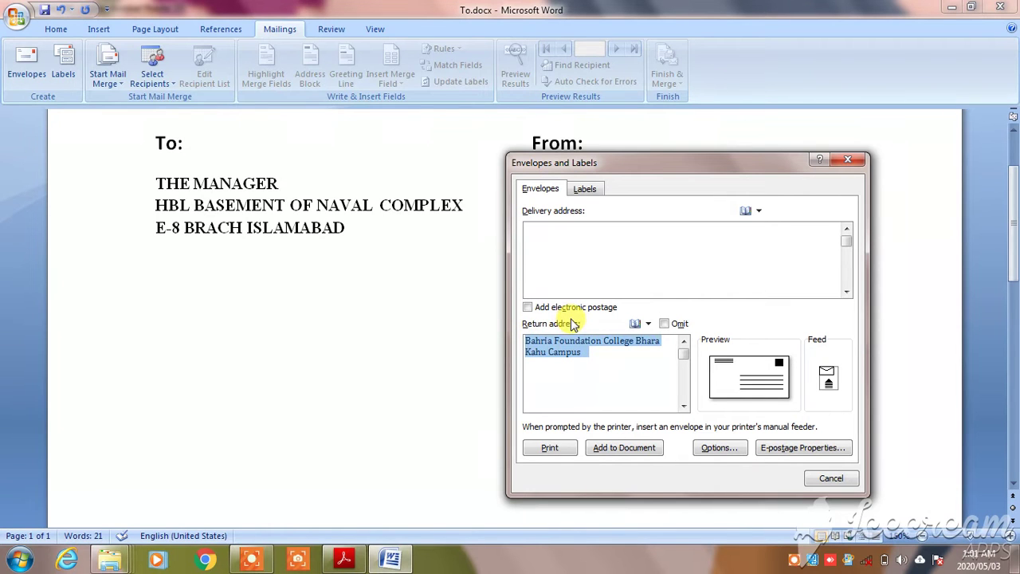
pyautogui.press('Delete')
pyautogui.moveTo(676, 163)
pyautogui.mouseDown()
pyautogui.moveTo(279, 166)
pyautogui.moveTo(280, 137)
pyautogui.mouseUp()
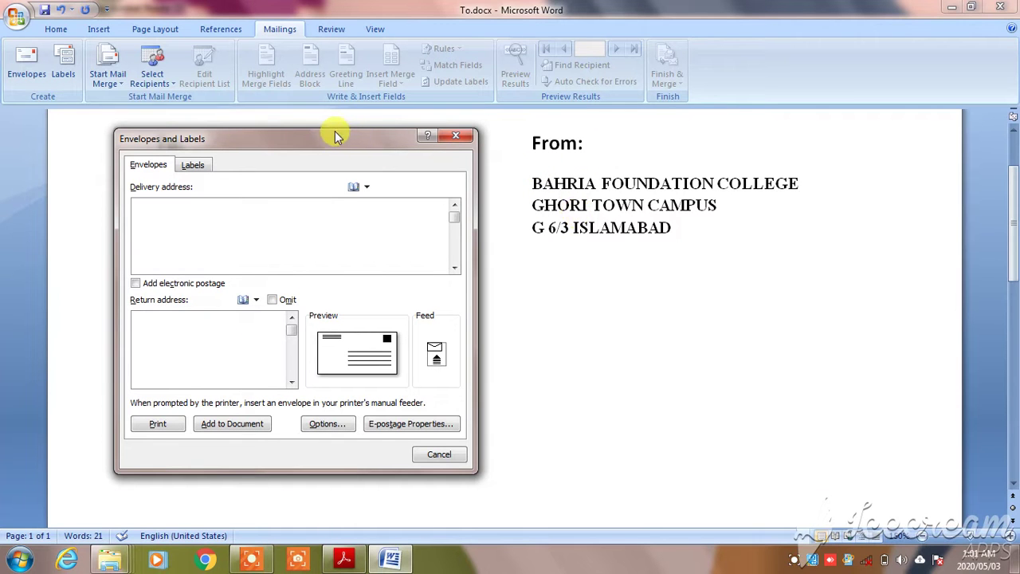
pyautogui.moveTo(354, 136); pyautogui.dragTo(636, 133)
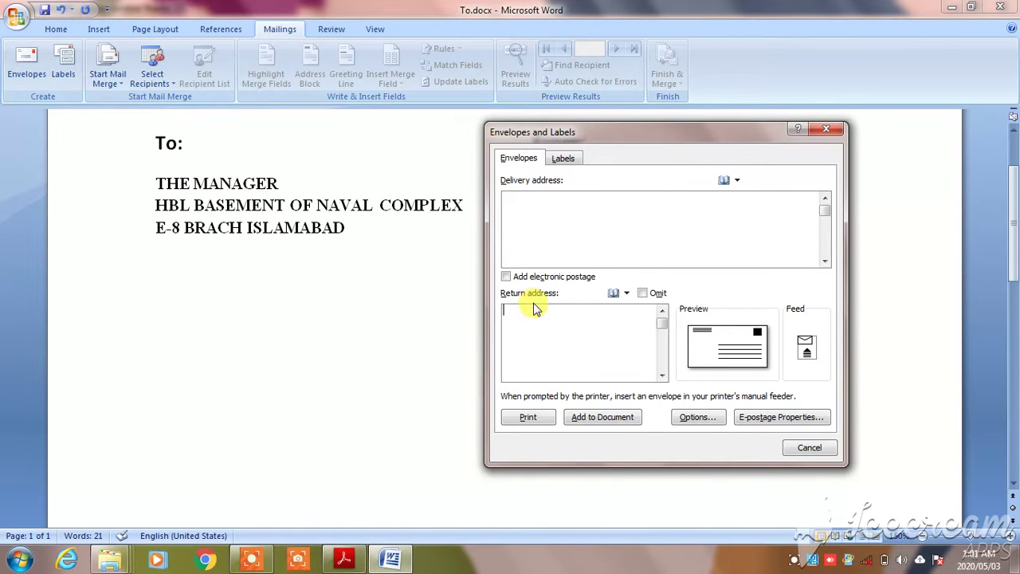
pyautogui.click(573, 328)
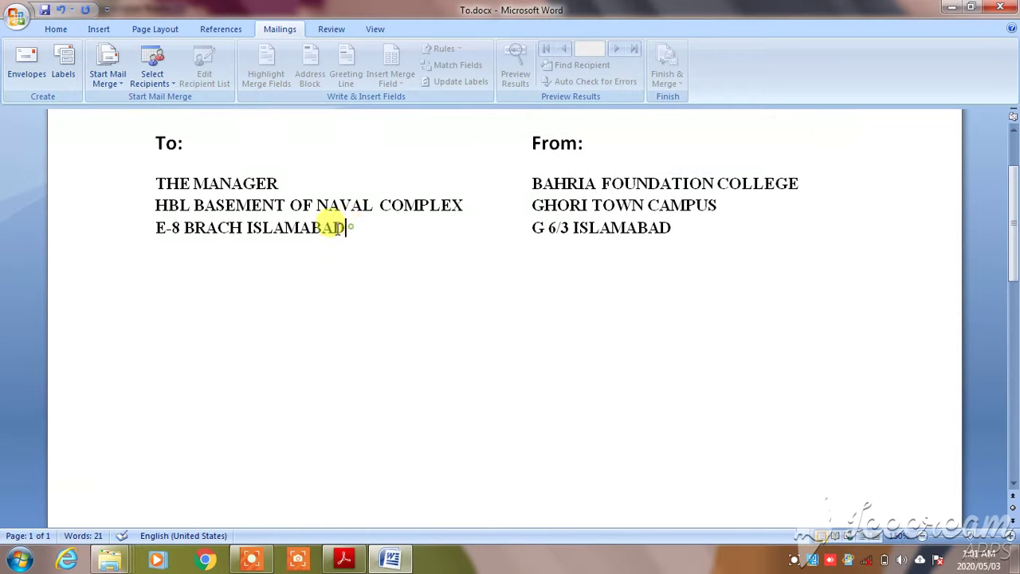
pyautogui.moveTo(346, 228); pyautogui.dragTo(173, 177)
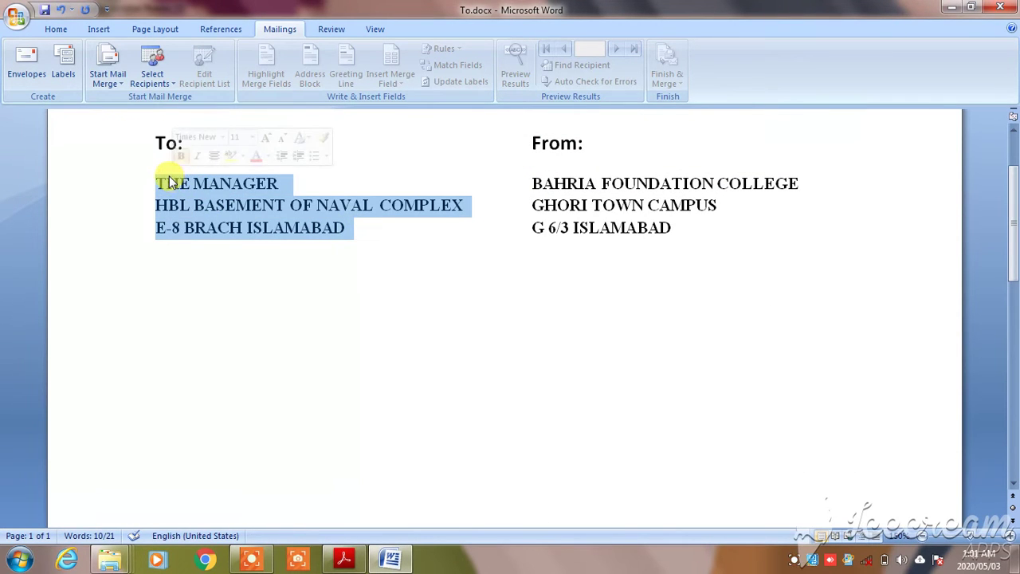
# - Copy the letter's To address and open the Envelopes dialog with it as delivery address
pyautogui.rightClick(213, 211)
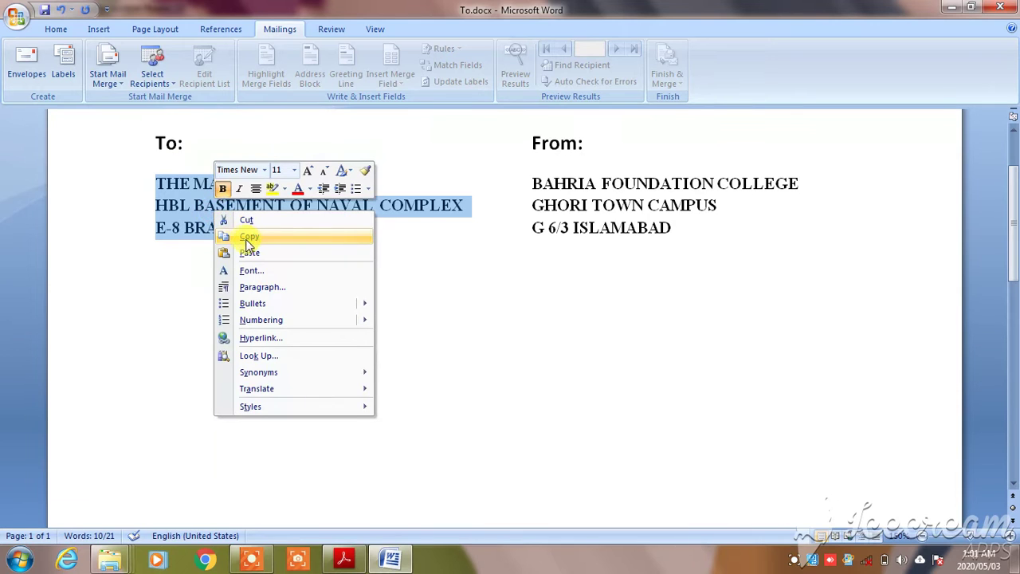
pyautogui.click(249, 237)
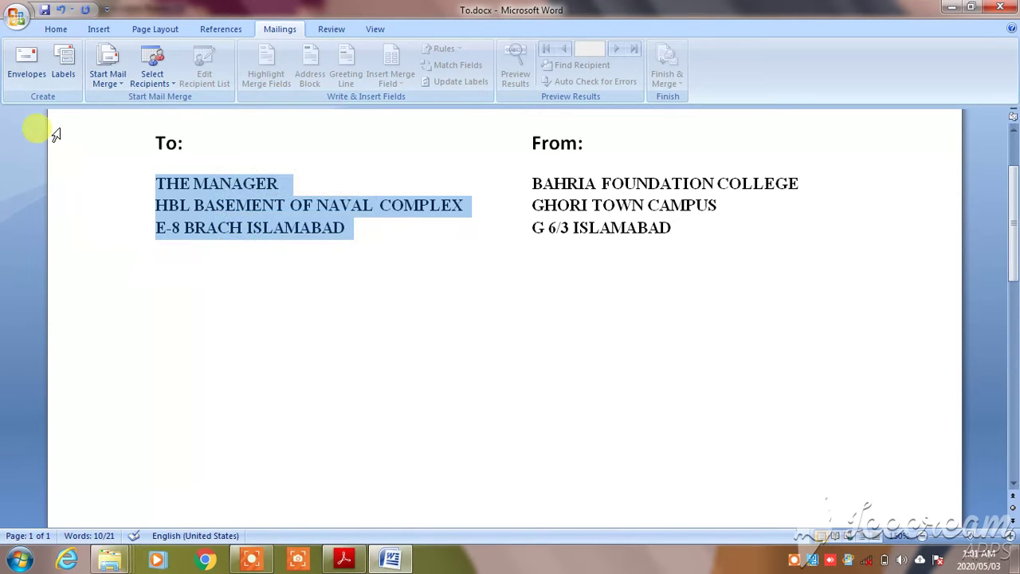
pyautogui.click(25, 65)
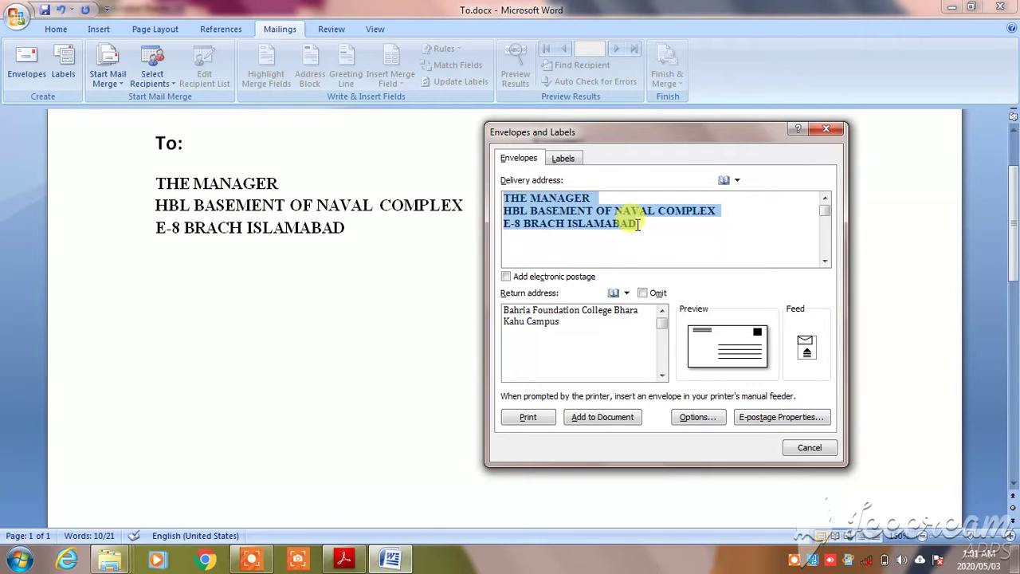
# - Fix the return address by deleting the wrong letters and retyping it toward 'Ghori Town Campus'
pyautogui.click(637, 224)
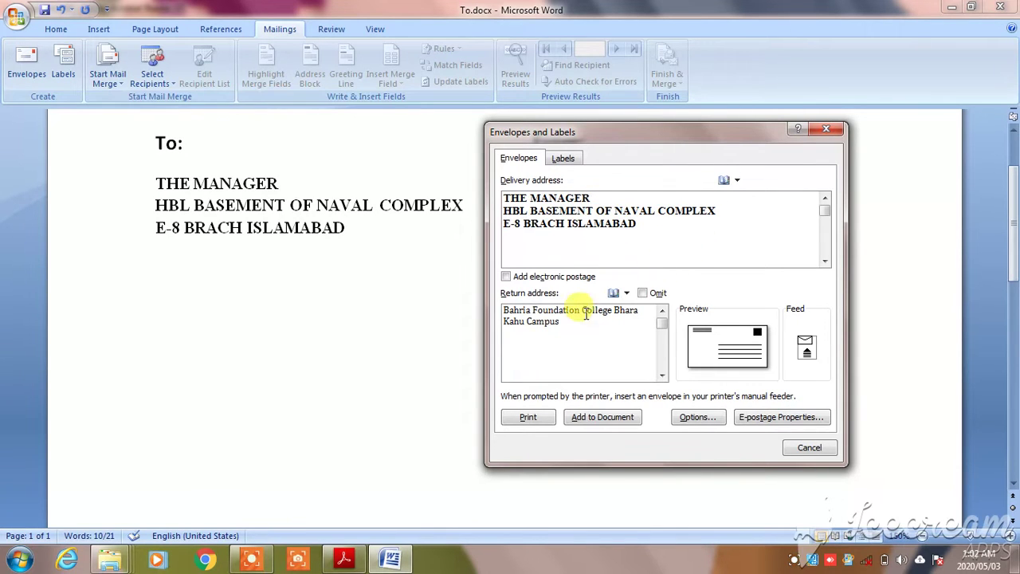
pyautogui.moveTo(646, 132); pyautogui.dragTo(402, 170)
pyautogui.click(328, 353)
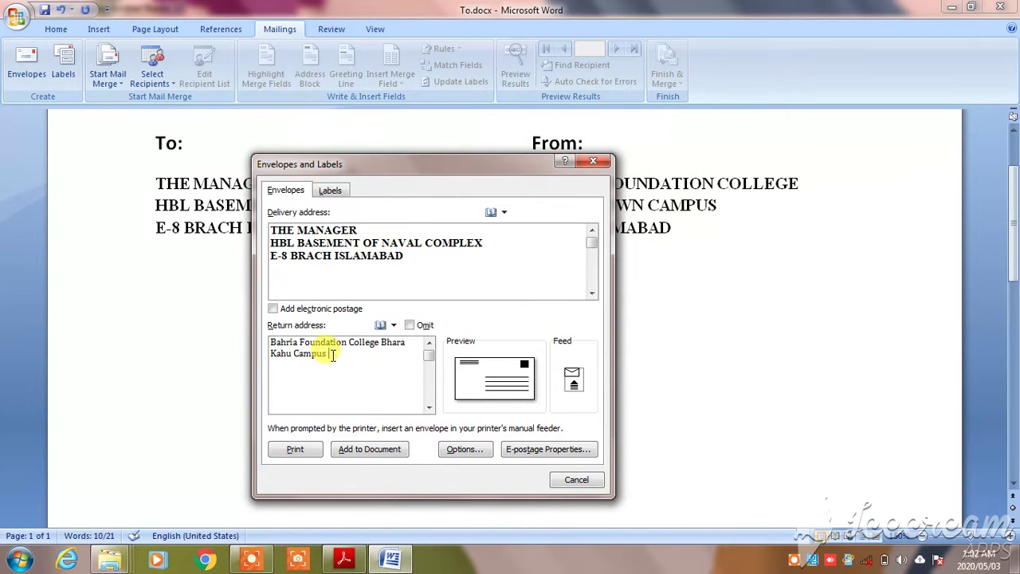
pyautogui.moveTo(333, 355); pyautogui.dragTo(257, 334)
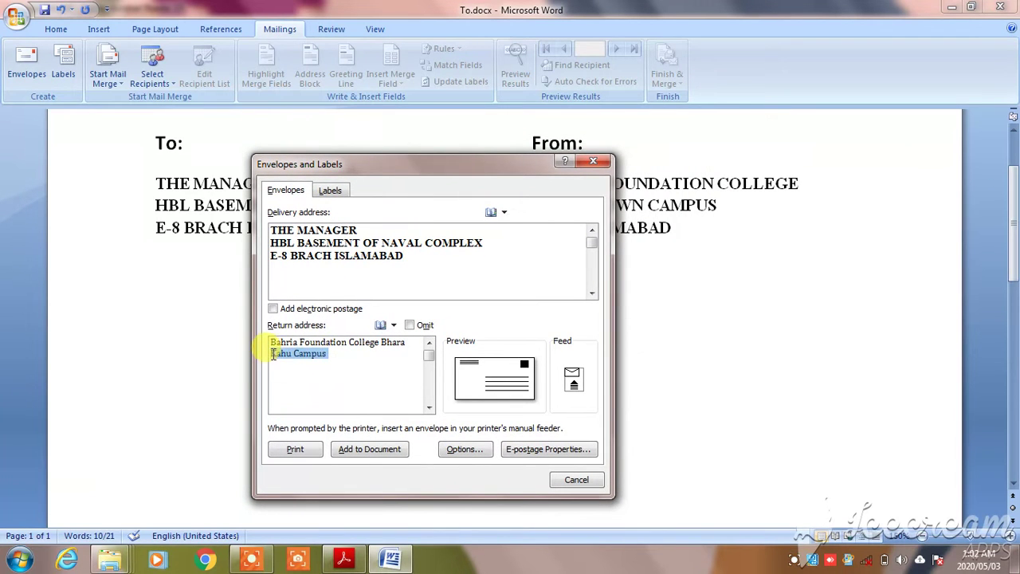
pyautogui.click(408, 343)
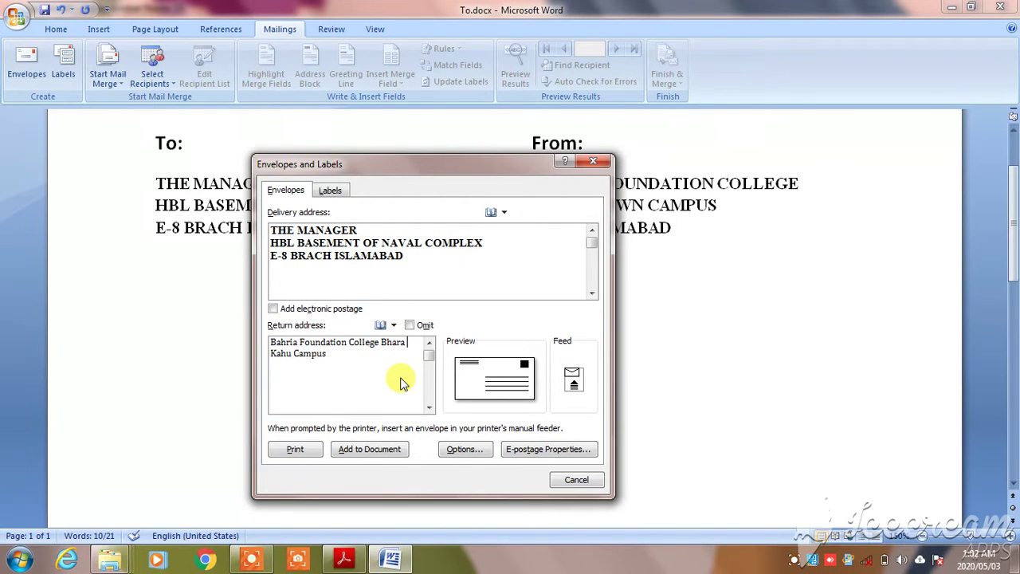
pyautogui.press('BackSpace')
pyautogui.press('BackSpace')
pyautogui.press('BackSpace')
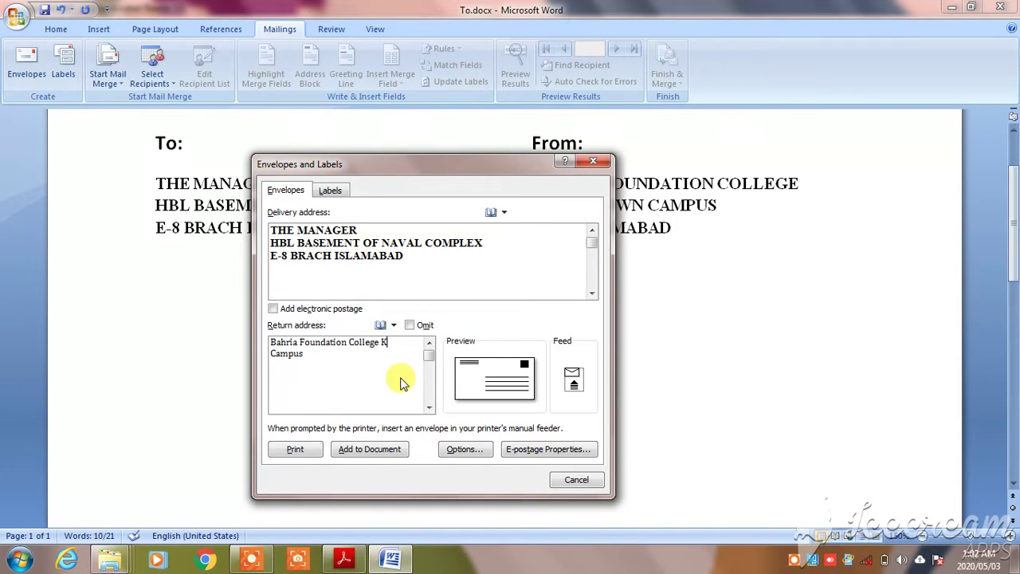
pyautogui.press('BackSpace')
pyautogui.write('Ghori To')
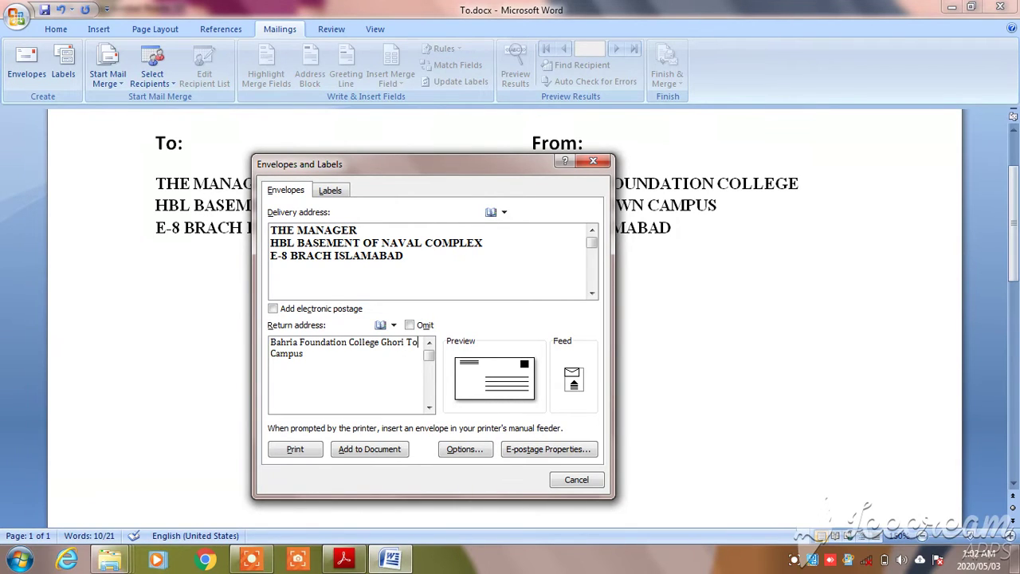
pyautogui.write('wn')
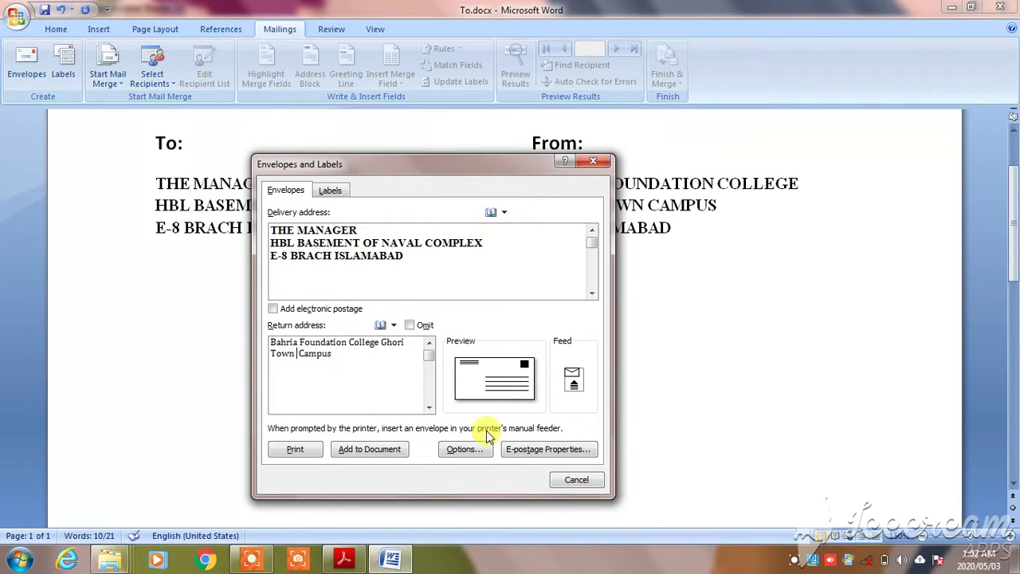
pyautogui.click(473, 451)
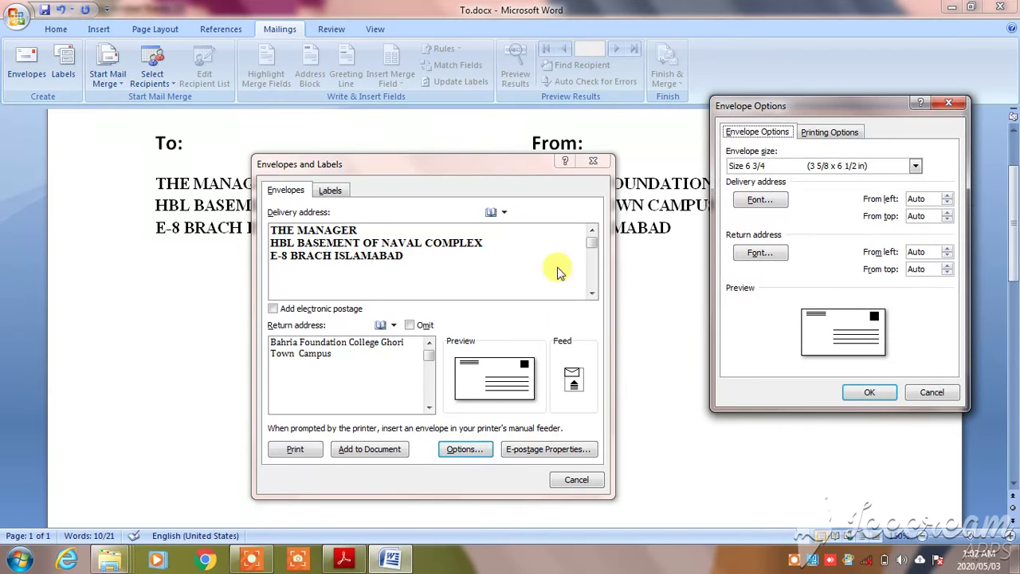
pyautogui.moveTo(794, 114); pyautogui.dragTo(703, 95)
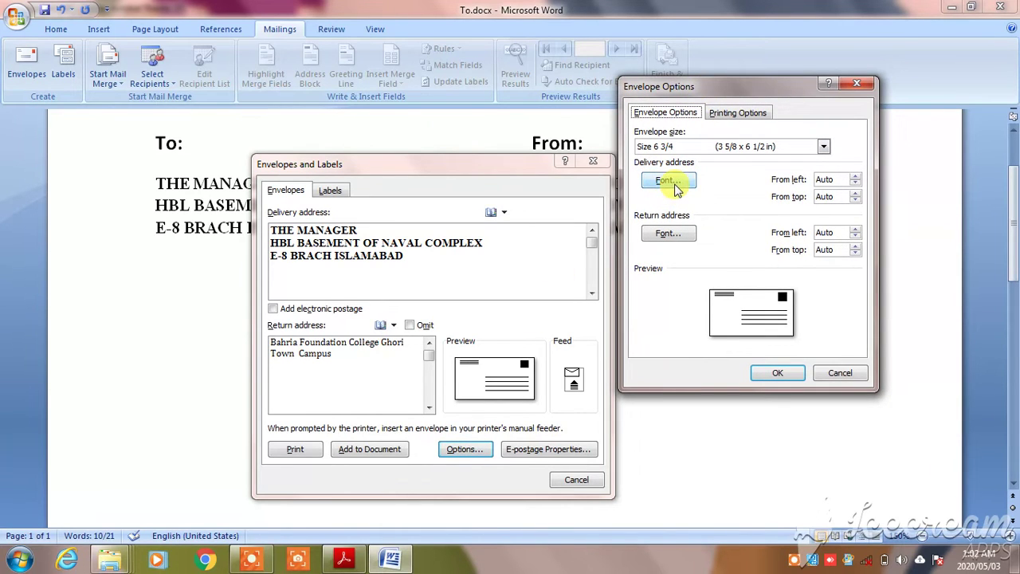
pyautogui.click(823, 147)
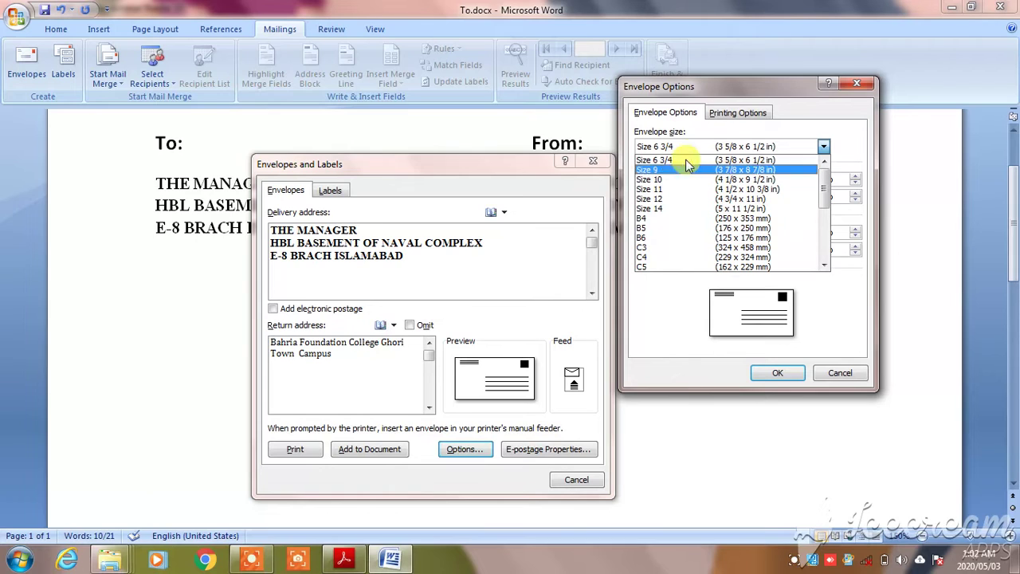
pyautogui.click(725, 118)
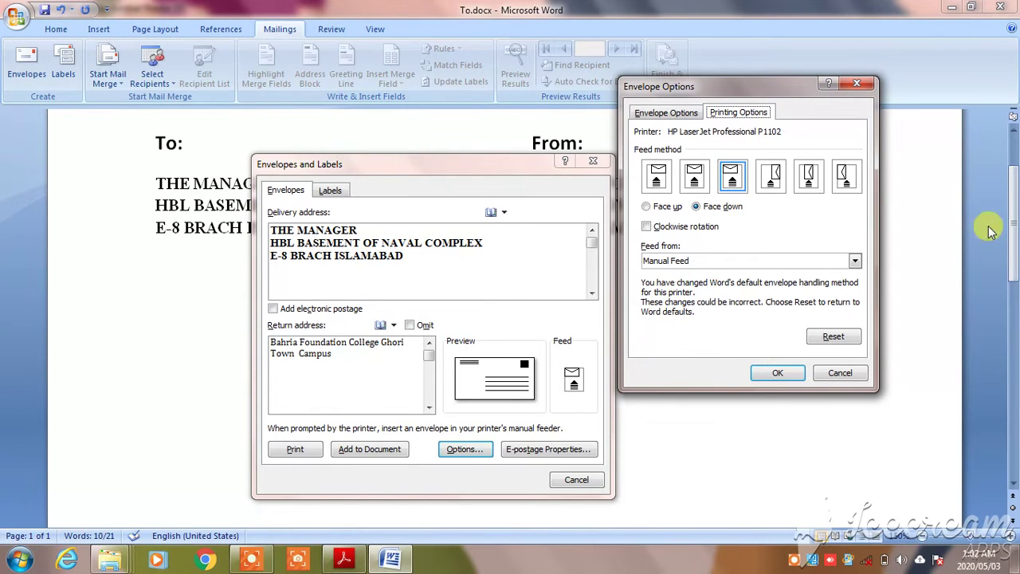
pyautogui.click(648, 206)
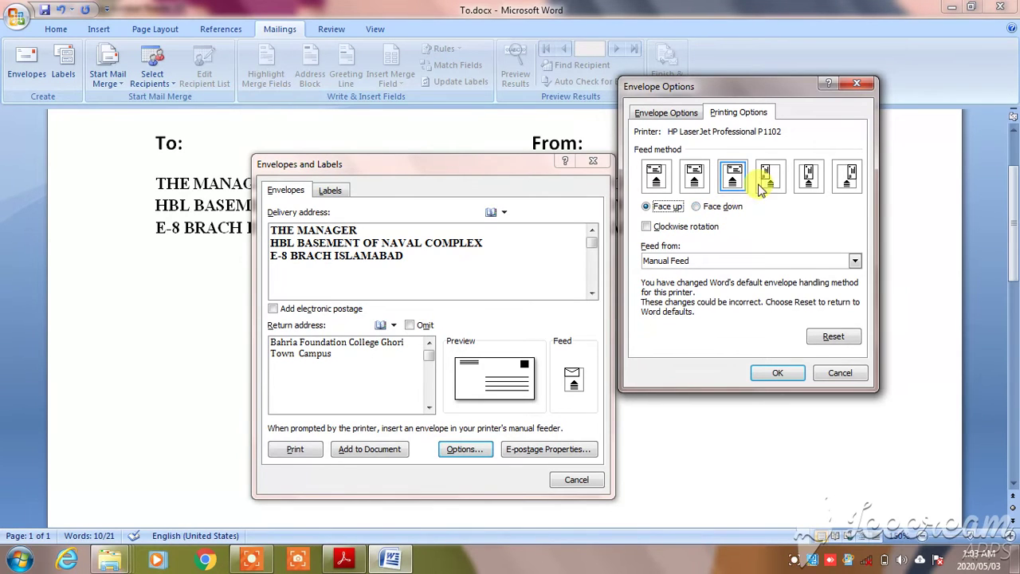
pyautogui.click(656, 180)
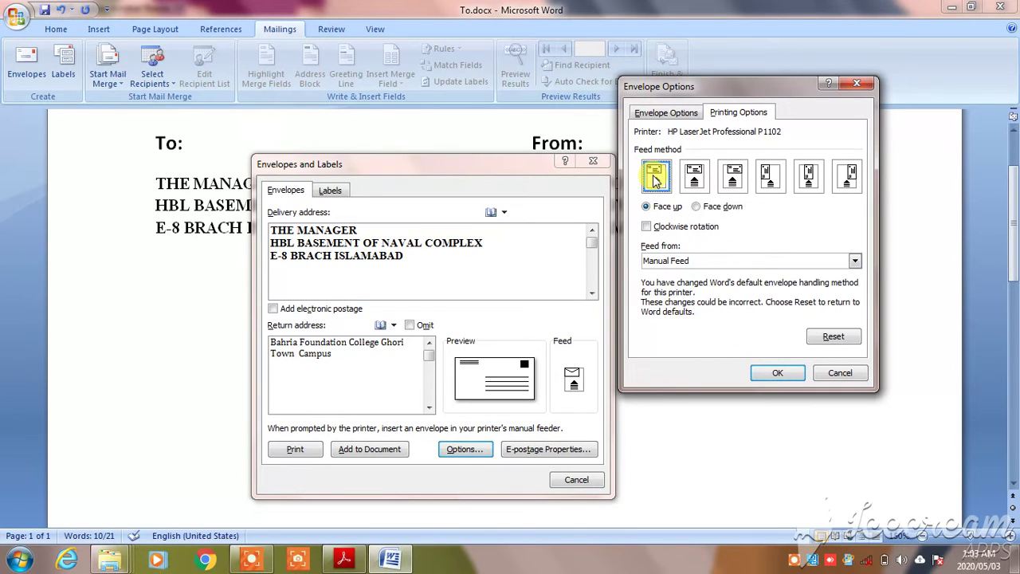
pyautogui.click(696, 207)
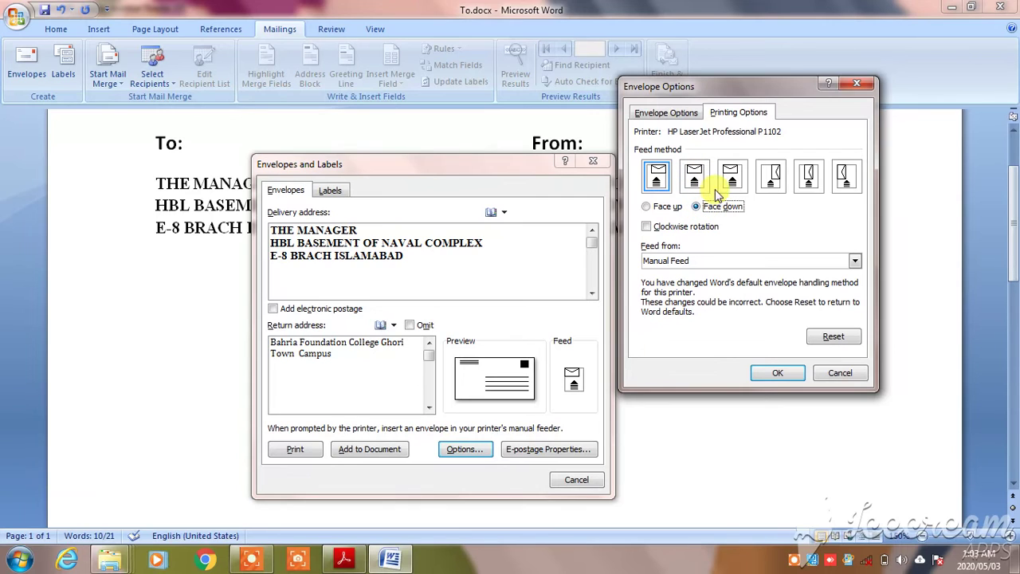
pyautogui.click(732, 178)
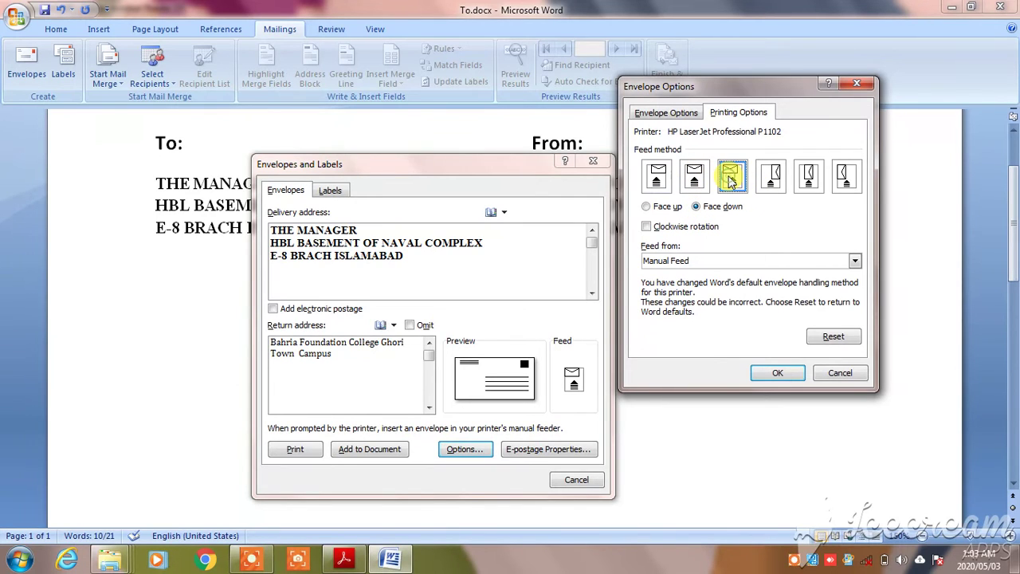
pyautogui.click(778, 375)
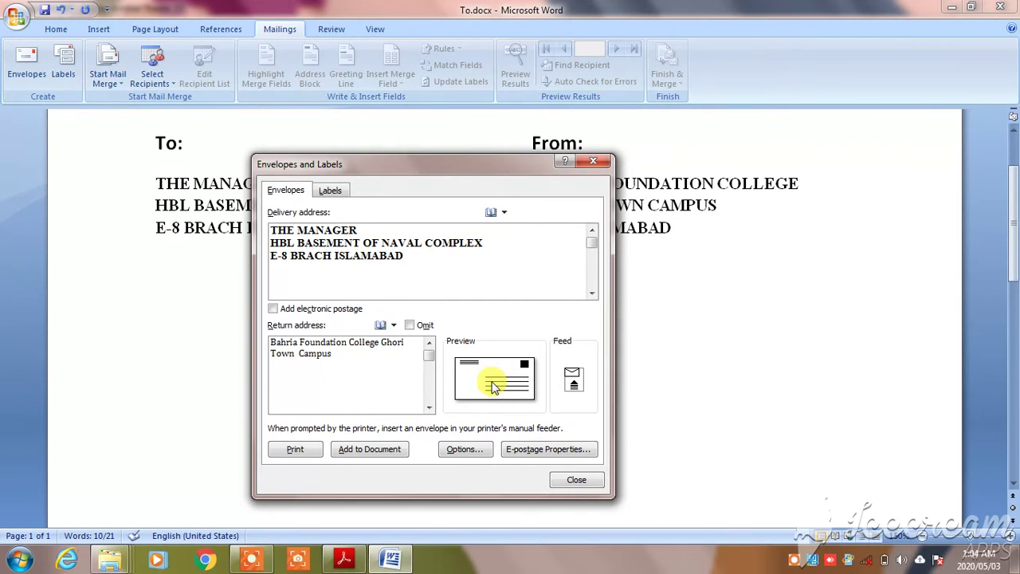
# - Add the envelope to To.docx and save the new return address as the default
pyautogui.click(368, 451)
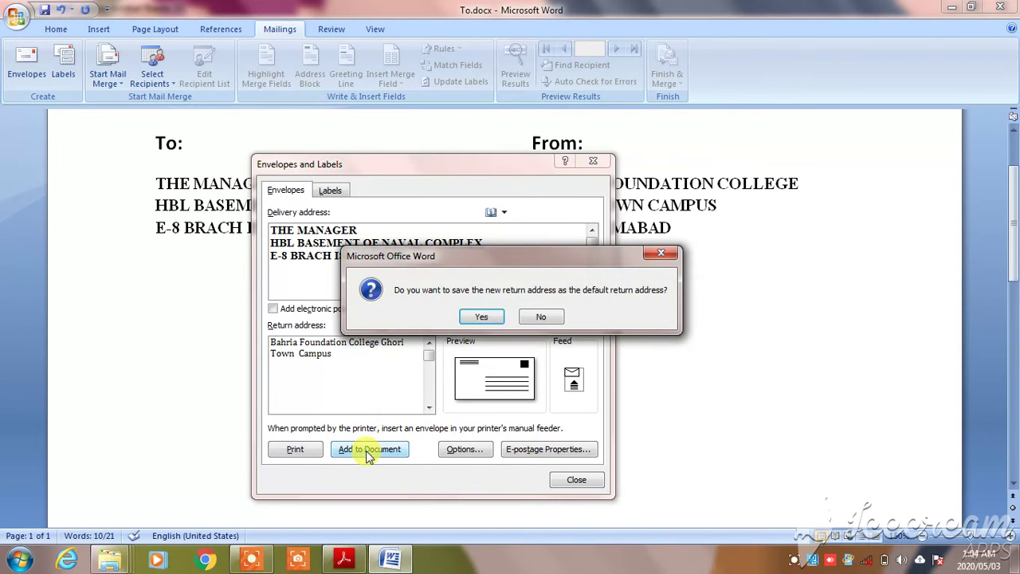
pyautogui.click(484, 316)
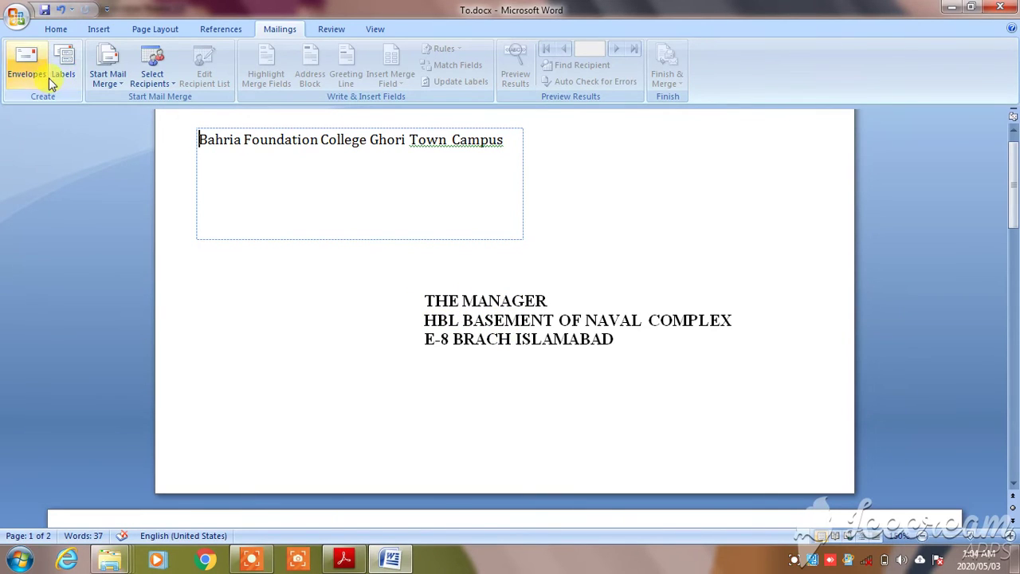
# - Make a new Labels document with a full page of labels repeating the delivery address
pyautogui.click(71, 74)
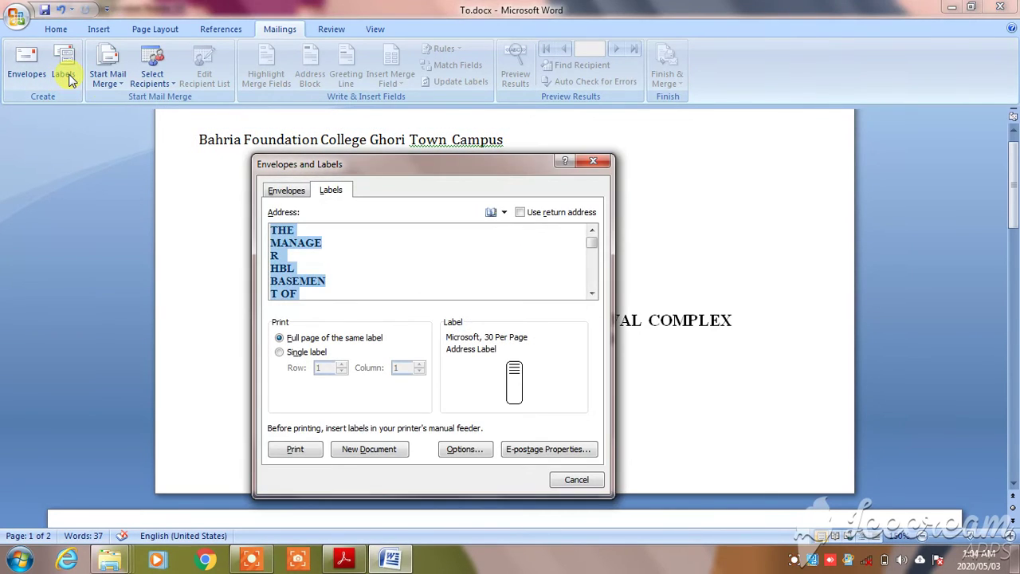
pyautogui.moveTo(379, 164)
pyautogui.mouseDown()
pyautogui.moveTo(269, 22)
pyautogui.moveTo(190, 80)
pyautogui.mouseUp()
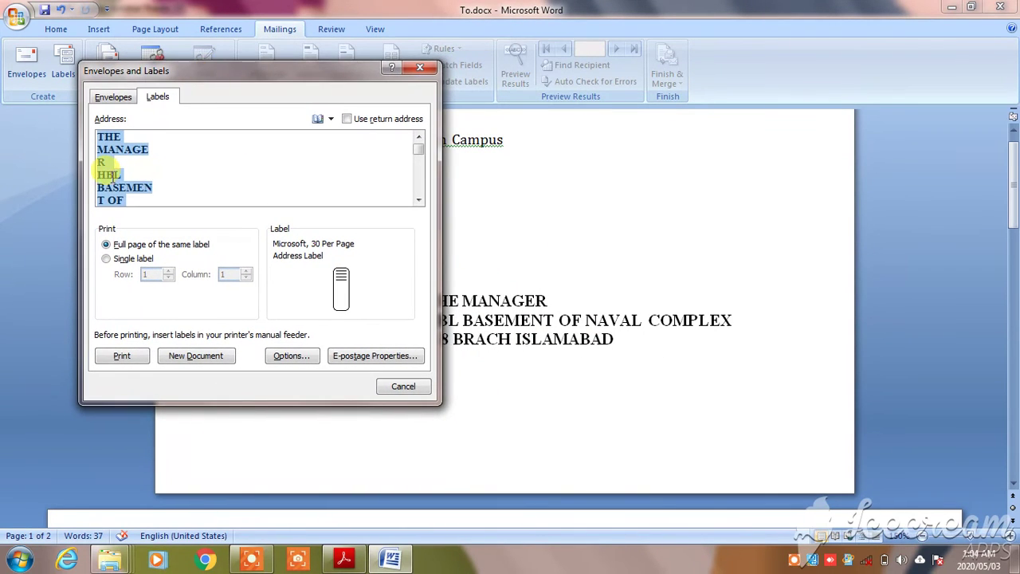
pyautogui.click(197, 359)
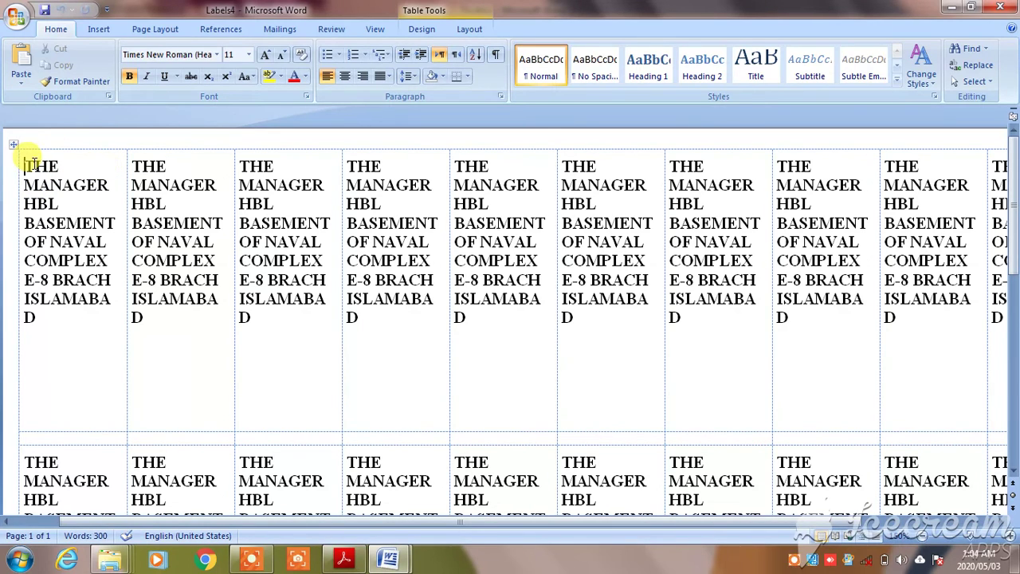
pyautogui.click(436, 12)
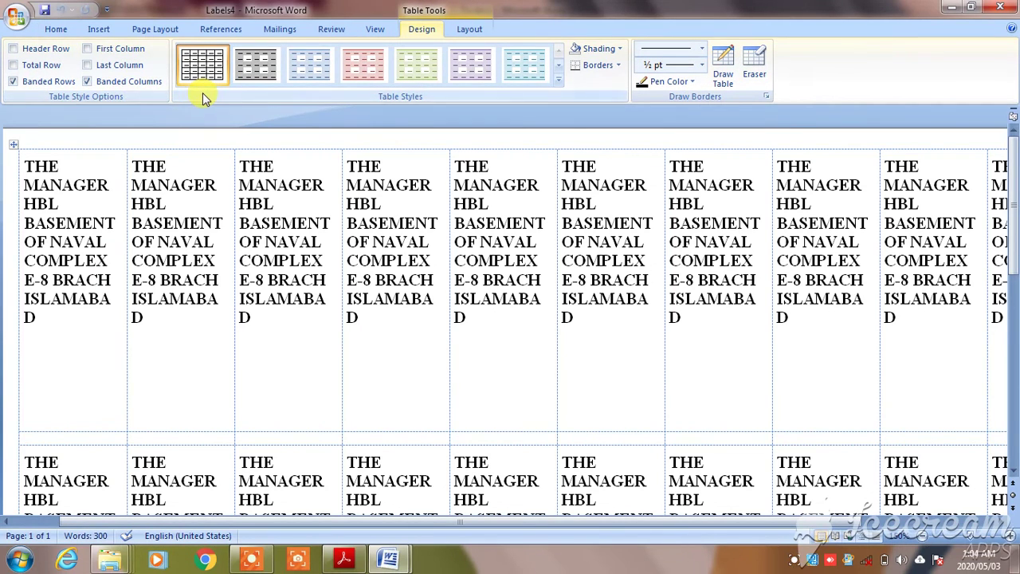